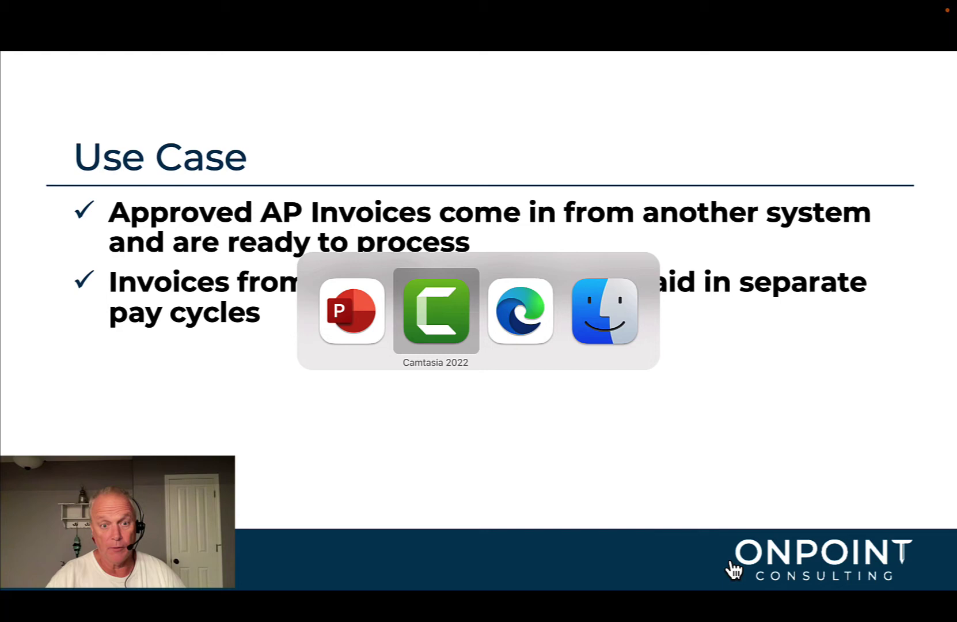
pyautogui.press('super+Tab')
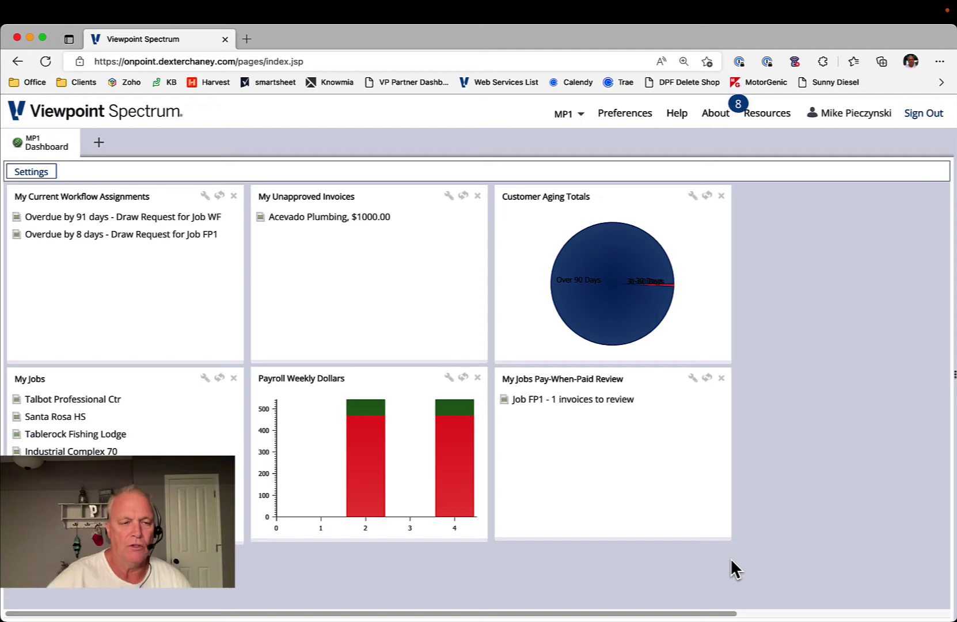
# From a new Site Map, open Accounts Payable > Data Entry > Vendor Invoices.
pyautogui.click(99, 143)
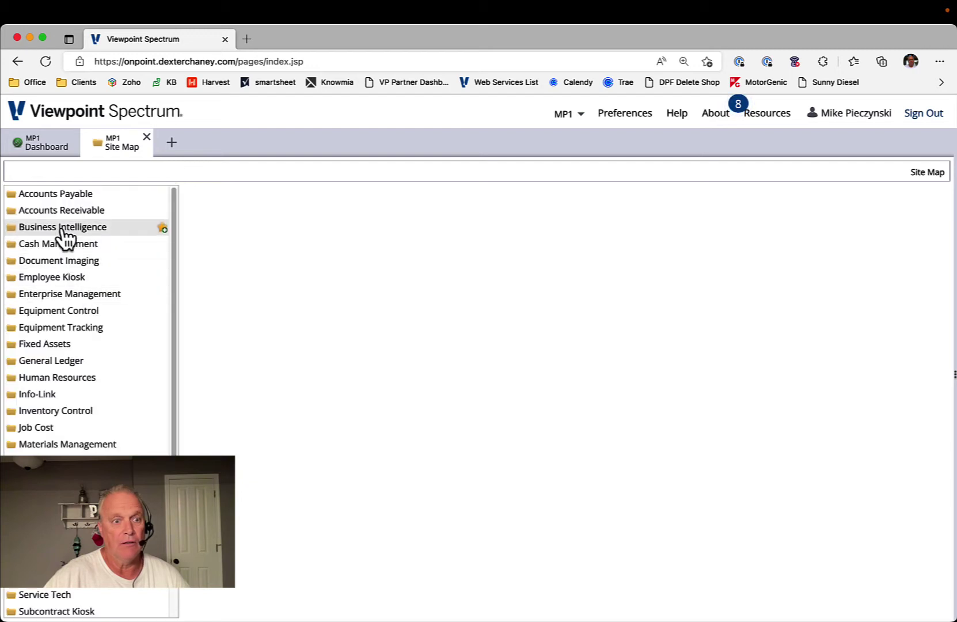
pyautogui.click(58, 195)
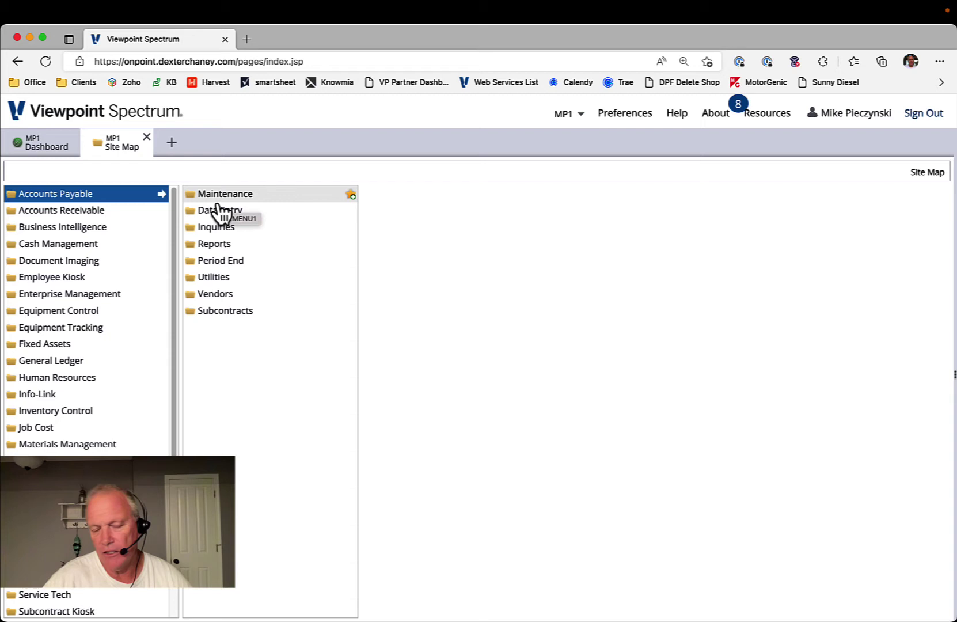
pyautogui.click(219, 211)
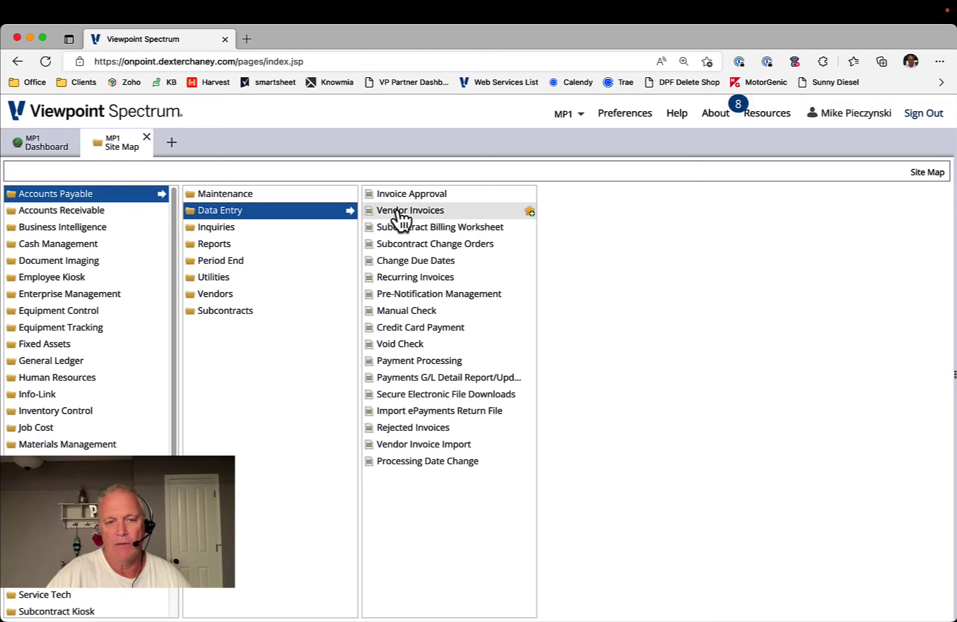
pyautogui.click(397, 212)
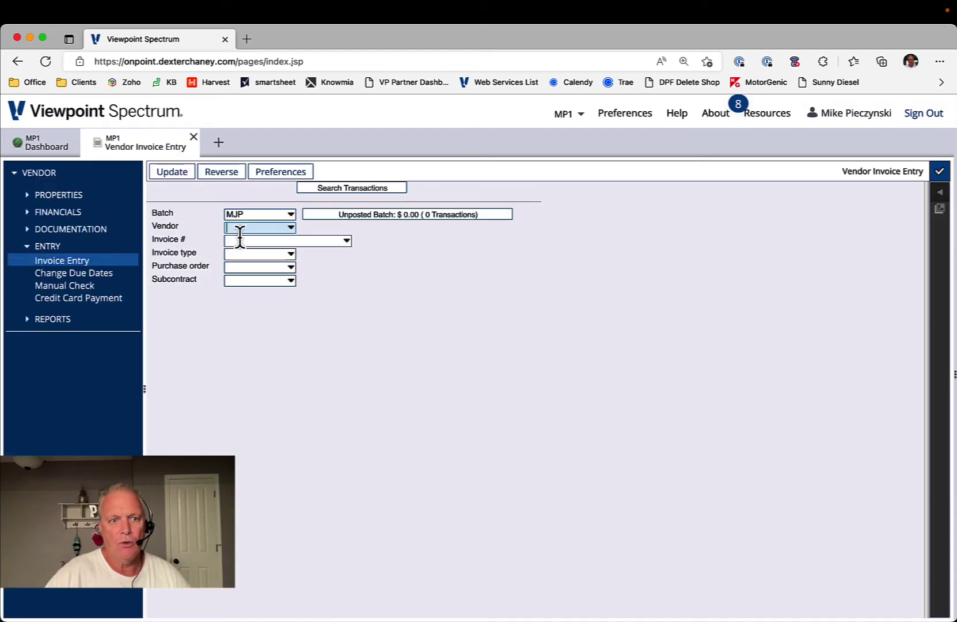
# Change the vendor invoice batch from MJP to 22.10.DT, then open a second Site Map.
pyautogui.click(241, 215)
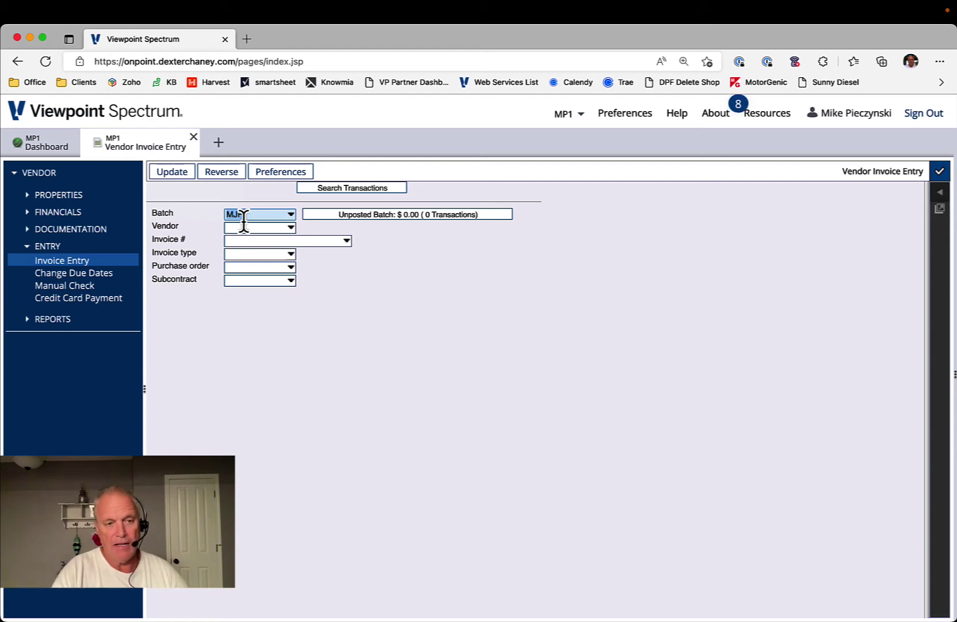
pyautogui.write('22.10.')
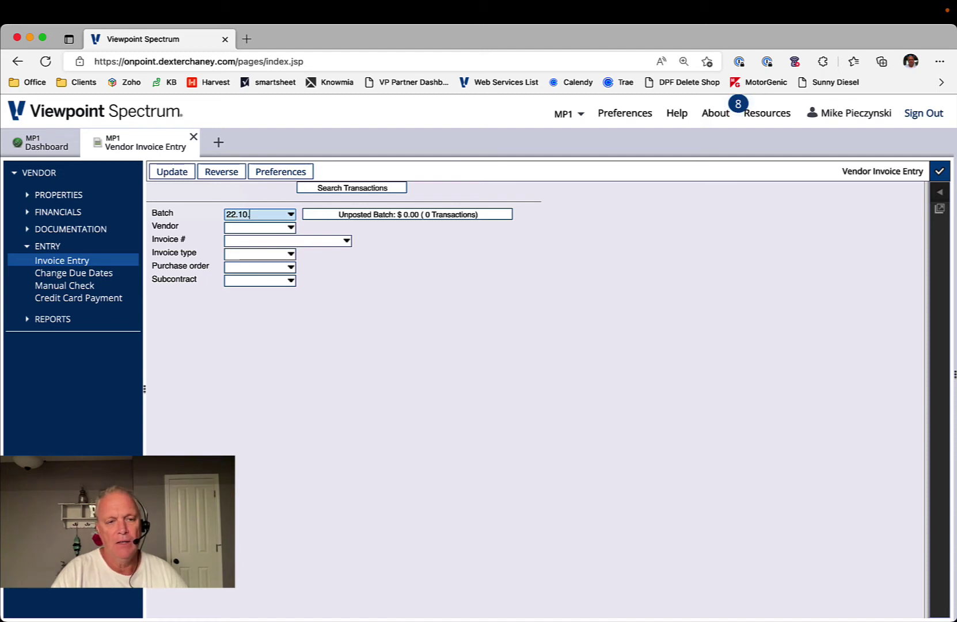
pyautogui.write('DT')
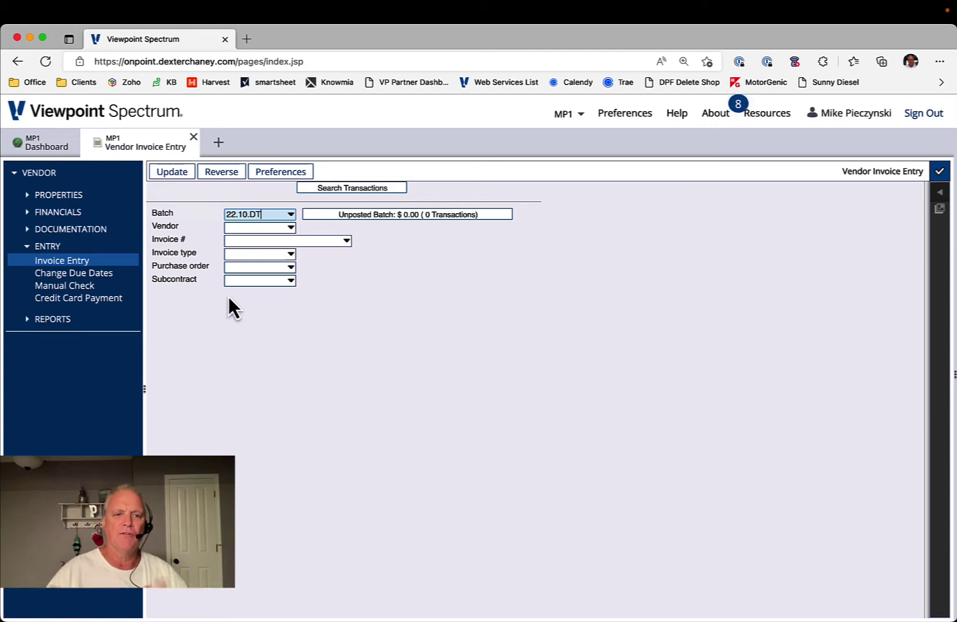
pyautogui.click(218, 142)
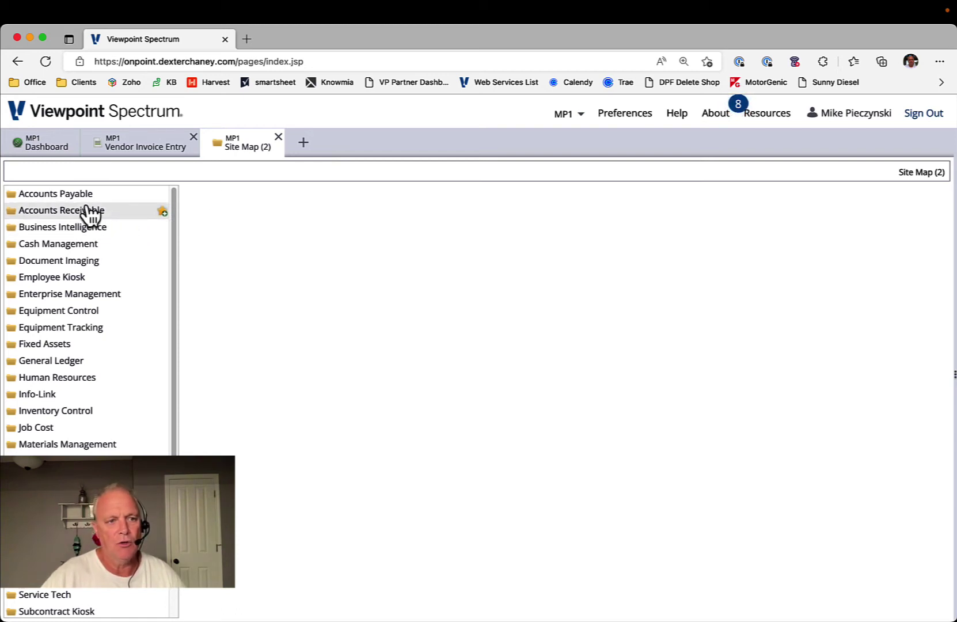
# Start A/P Payment Selection for group MJP with cost center 100 and accept the settings.
pyautogui.click(56, 198)
pyautogui.click(203, 211)
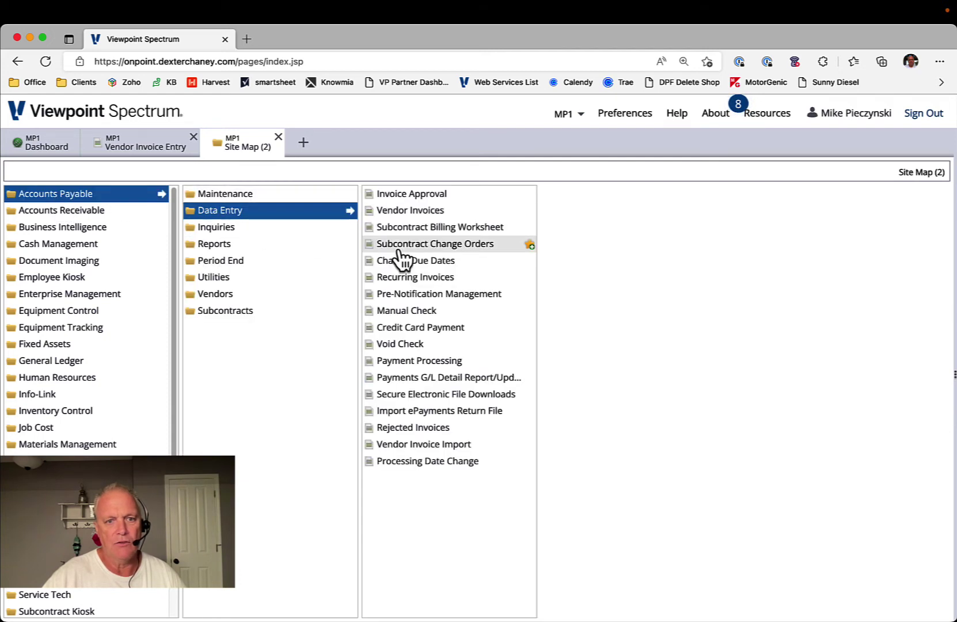
pyautogui.click(425, 361)
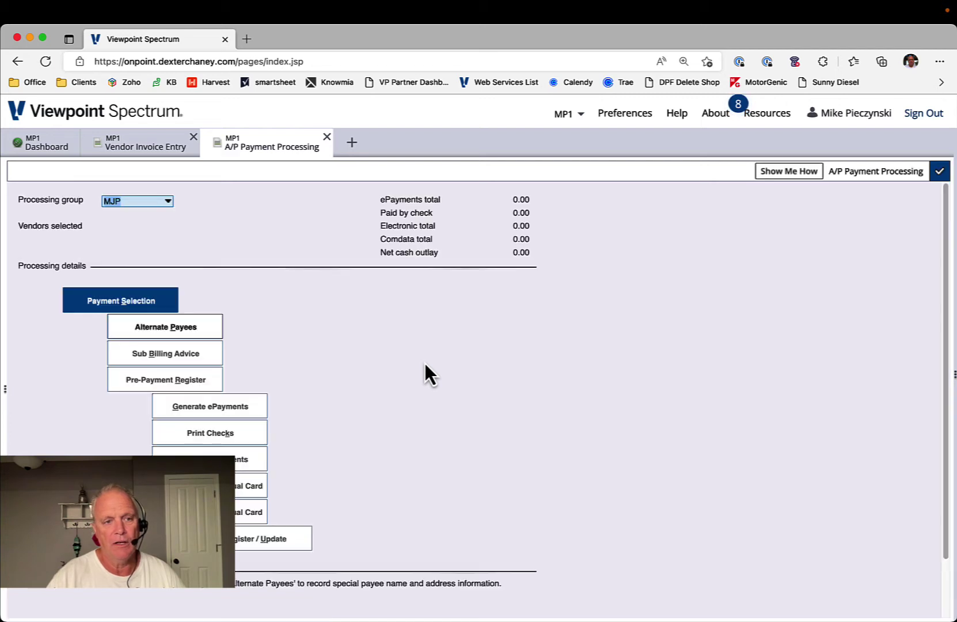
pyautogui.click(160, 300)
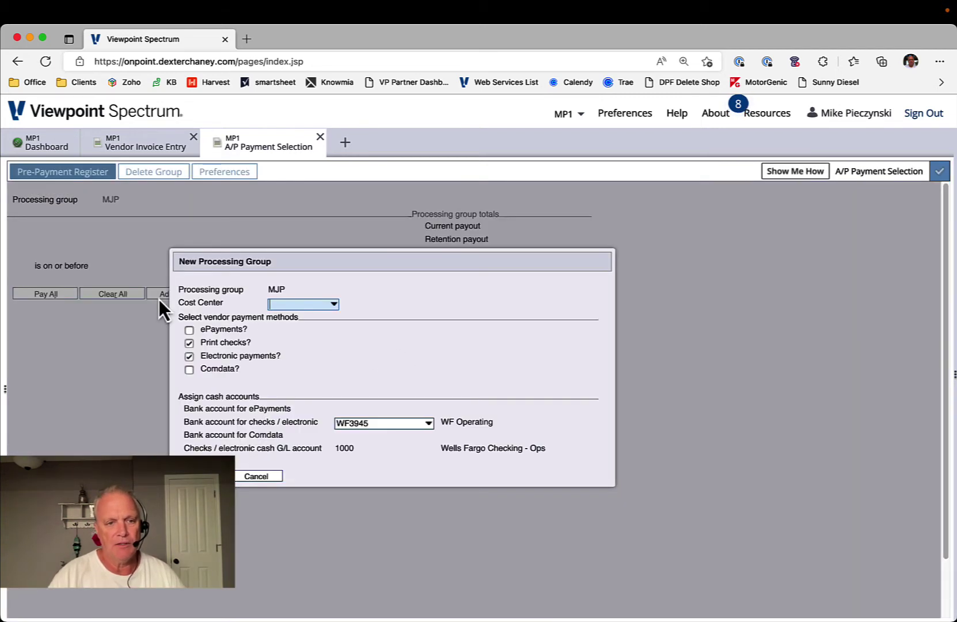
pyautogui.write('100')
pyautogui.press('Tab')
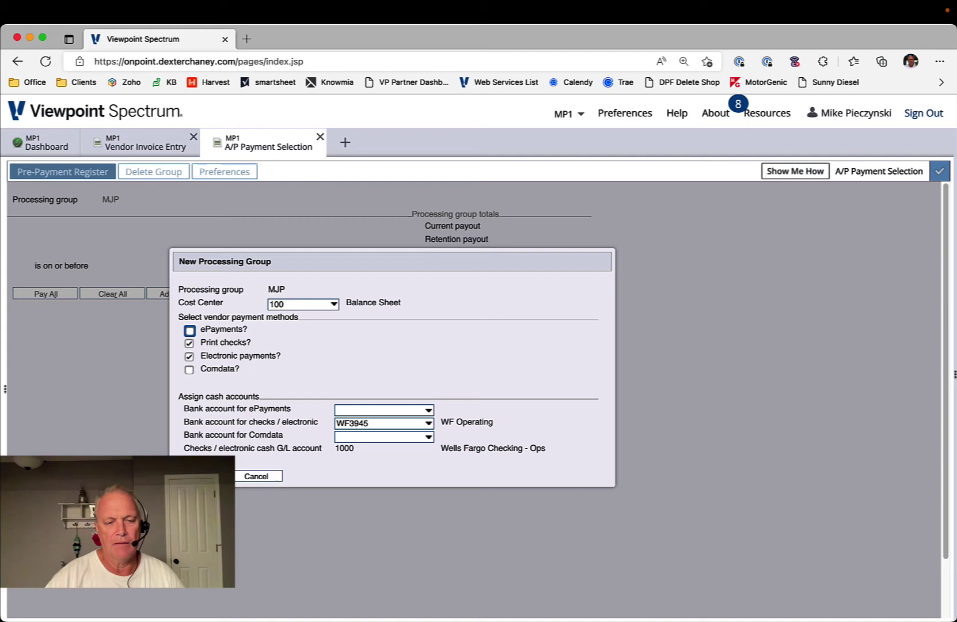
pyautogui.press('Tab')
pyautogui.press('Tab')
pyautogui.press('Tab')
pyautogui.press('Tab')
pyautogui.press('Tab')
pyautogui.press('Tab')
pyautogui.press('Tab')
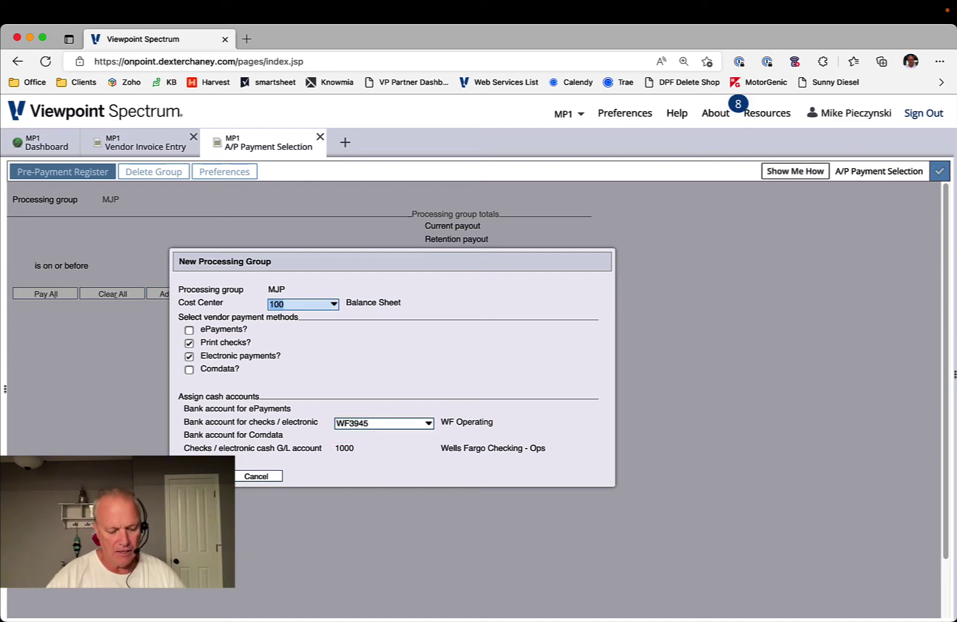
pyautogui.press('Return')
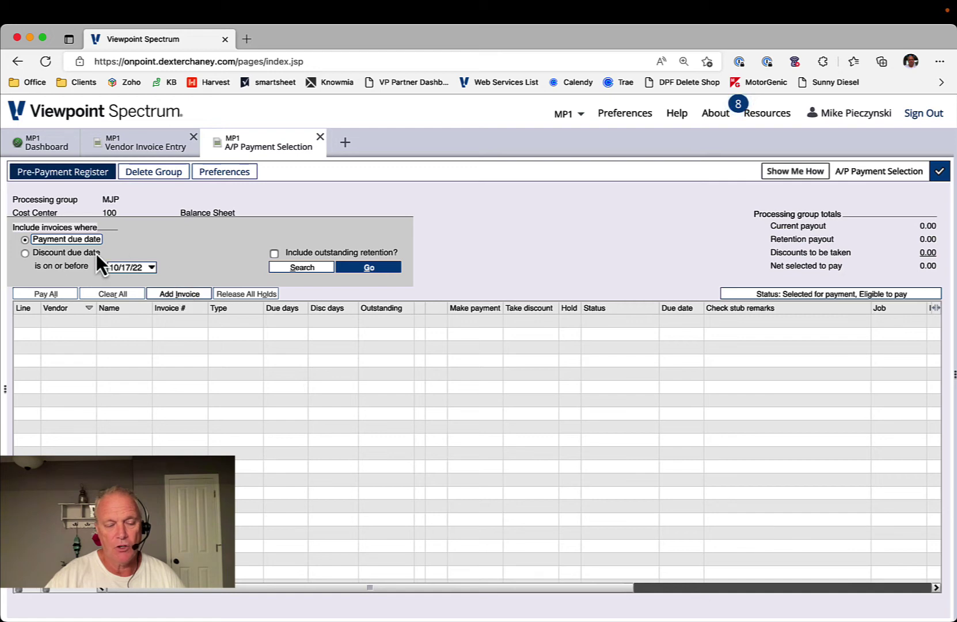
# Set the due date cutoff to October 31, 2022 and search invoice batch 22.10.DT.
pyautogui.click(151, 268)
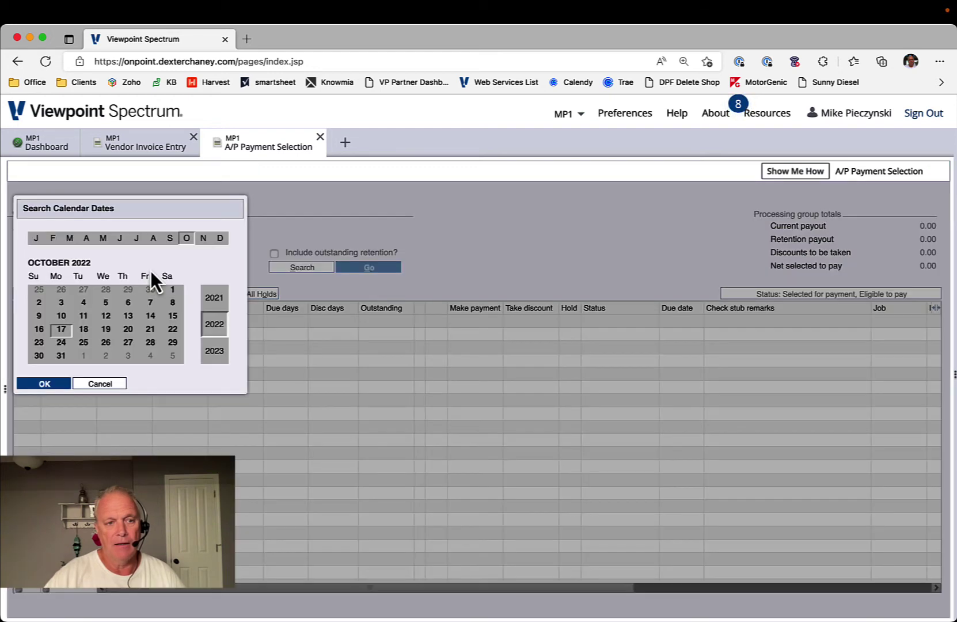
pyautogui.doubleClick(61, 355)
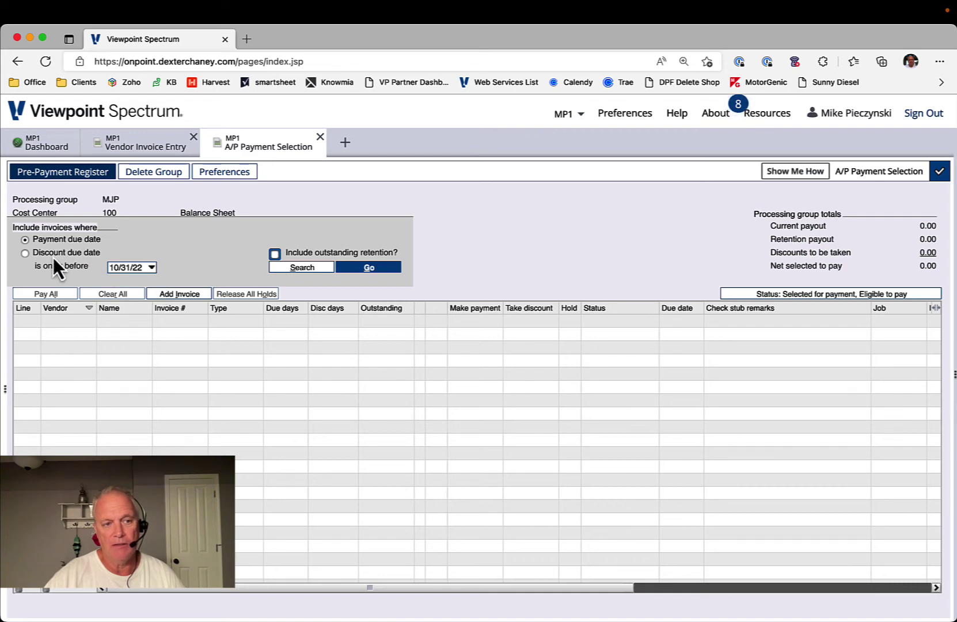
pyautogui.click(304, 269)
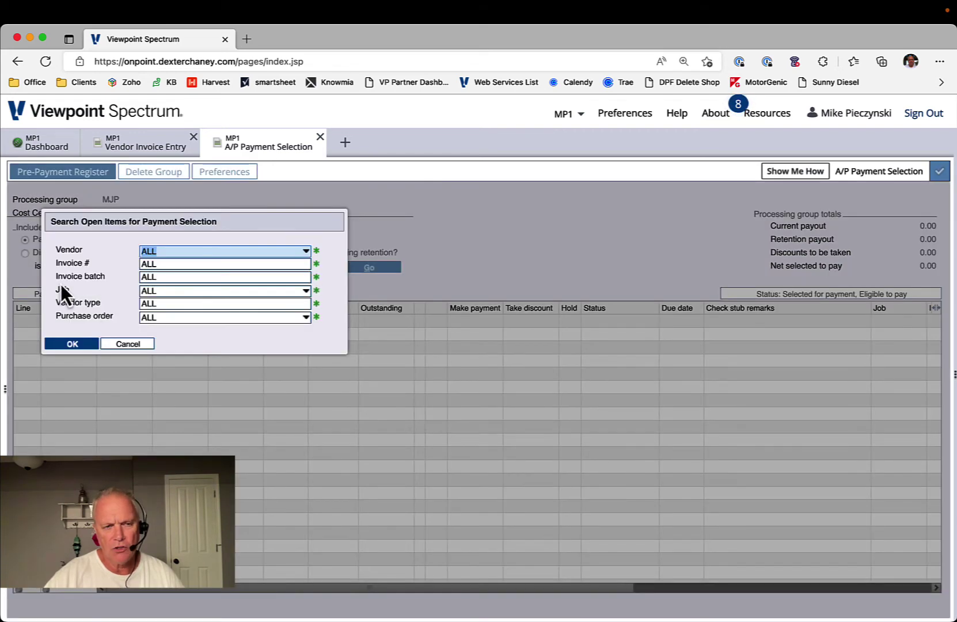
pyautogui.click(165, 277)
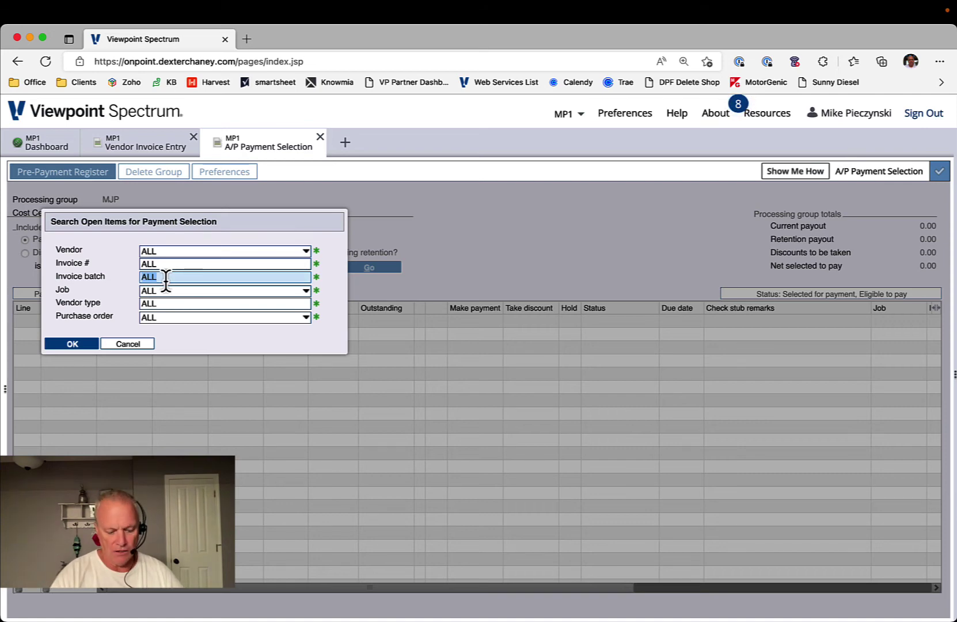
pyautogui.write('22.1')
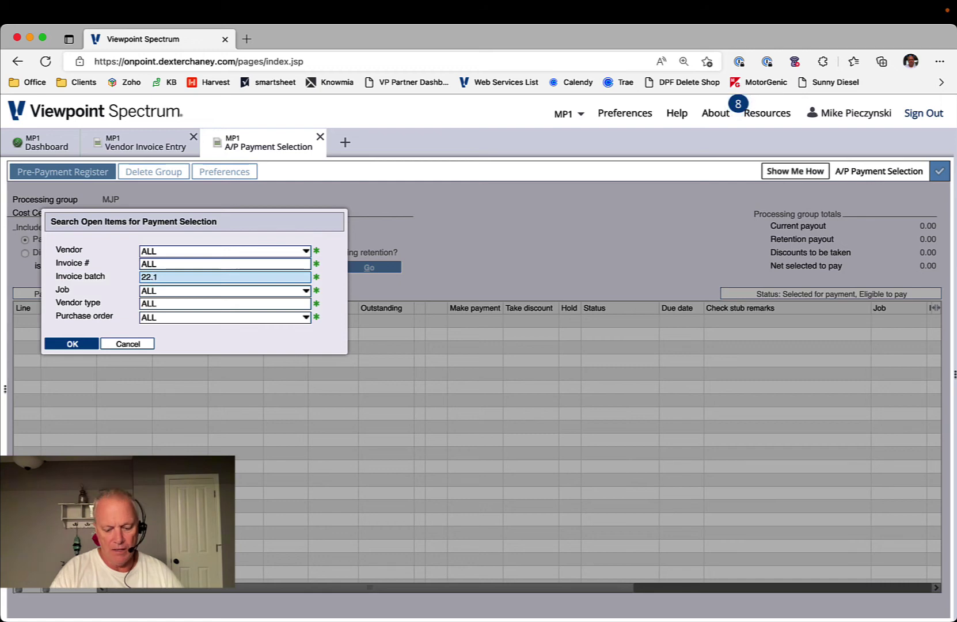
pyautogui.write('0.DT')
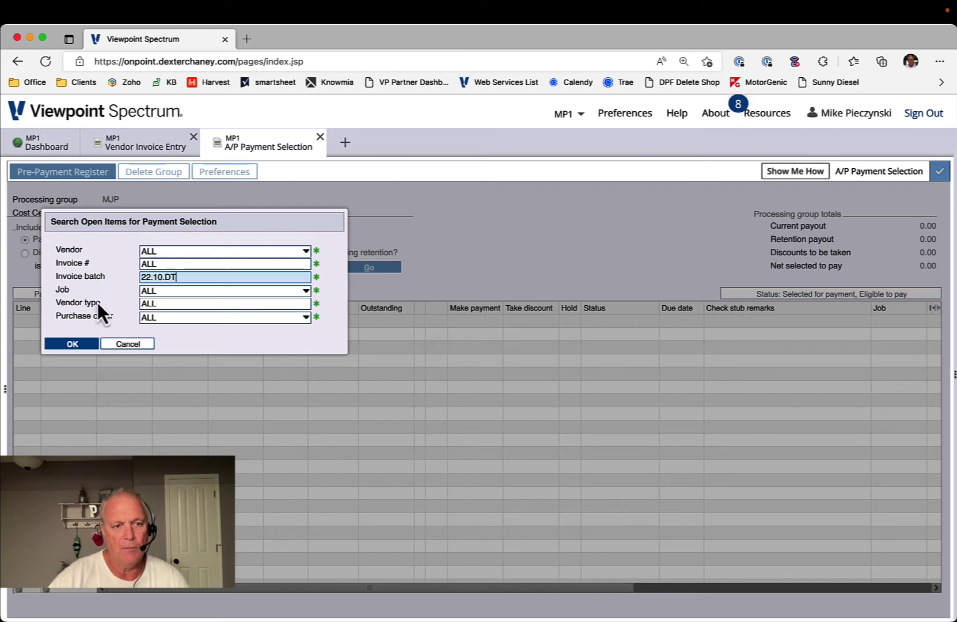
pyautogui.click(72, 344)
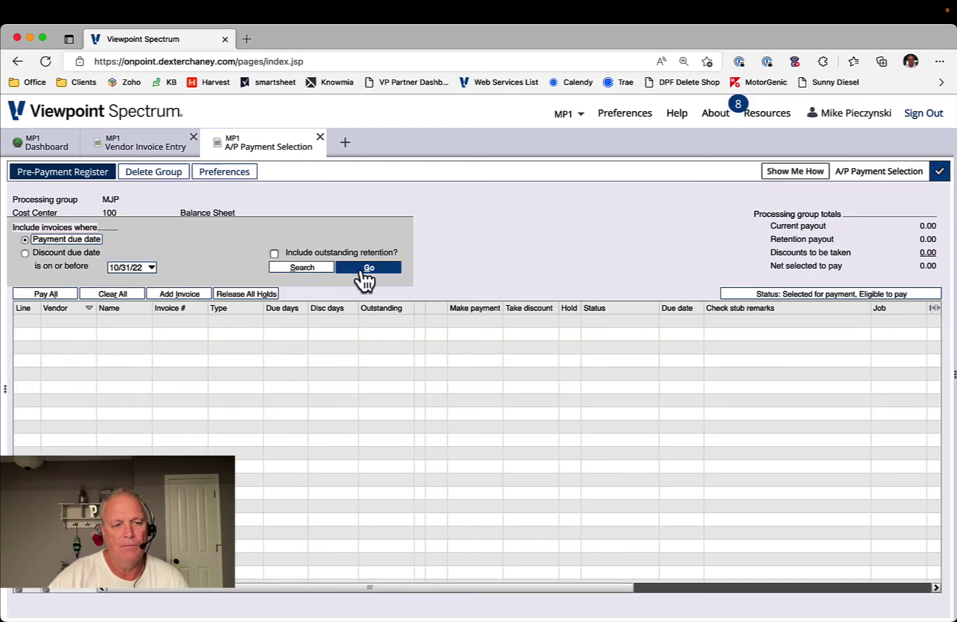
# Rerun the open-item search with the invoice batch corrected to 22.09.DT.
pyautogui.click(304, 267)
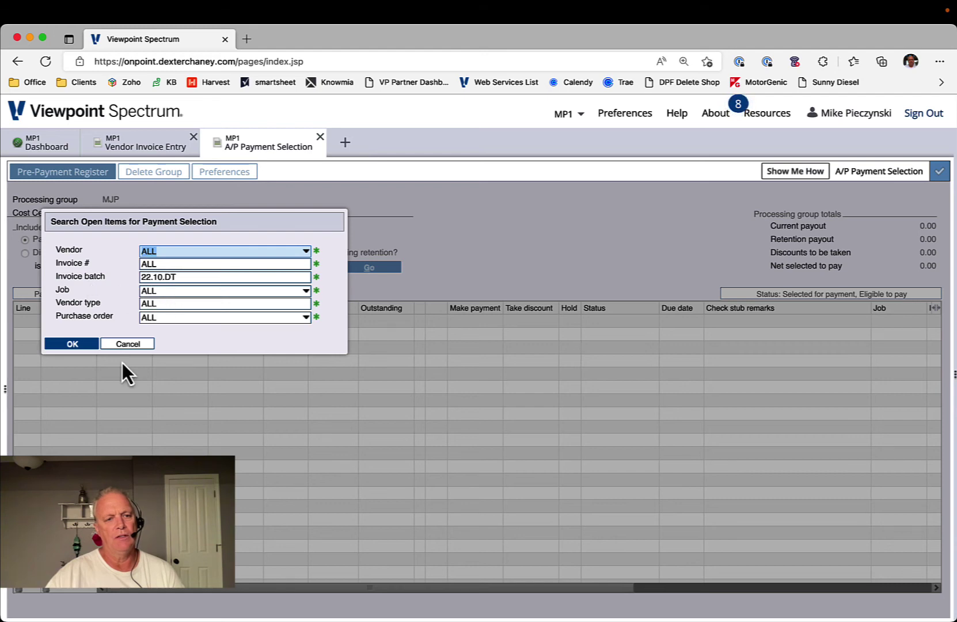
pyautogui.click(163, 277)
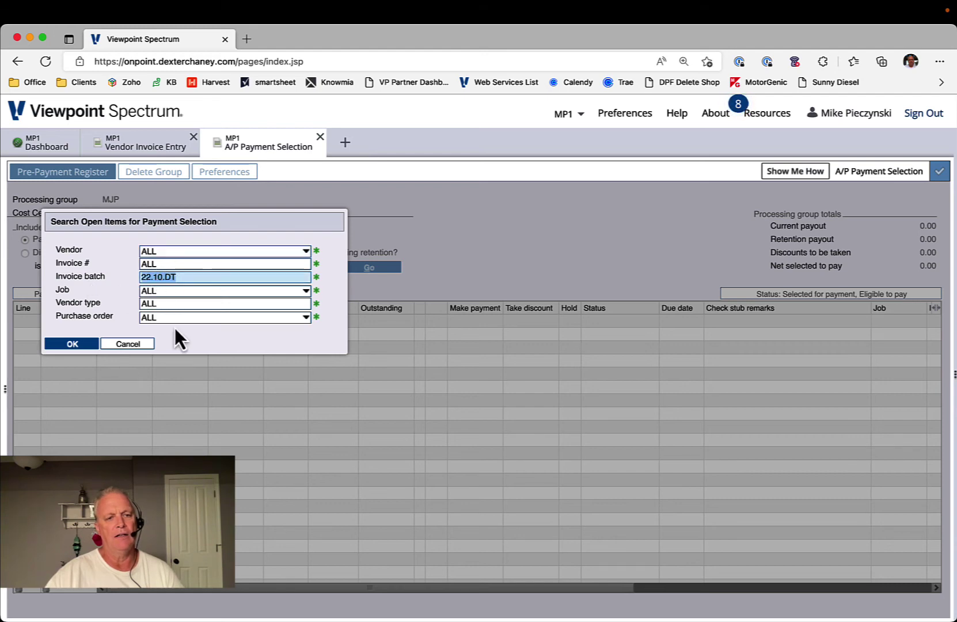
pyautogui.click(162, 277)
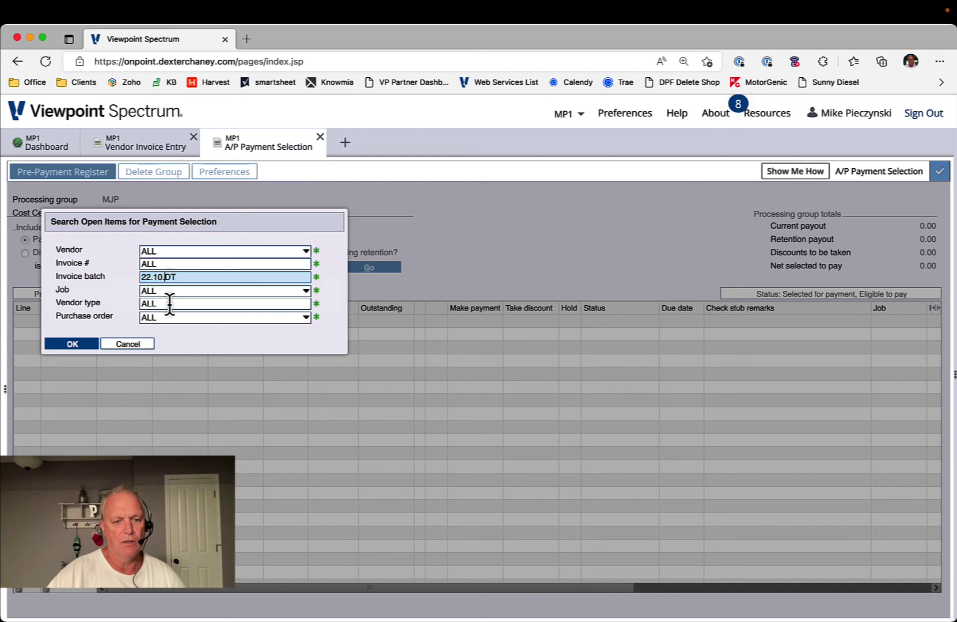
pyautogui.press('BackSpace')
pyautogui.press('BackSpace')
pyautogui.write('09')
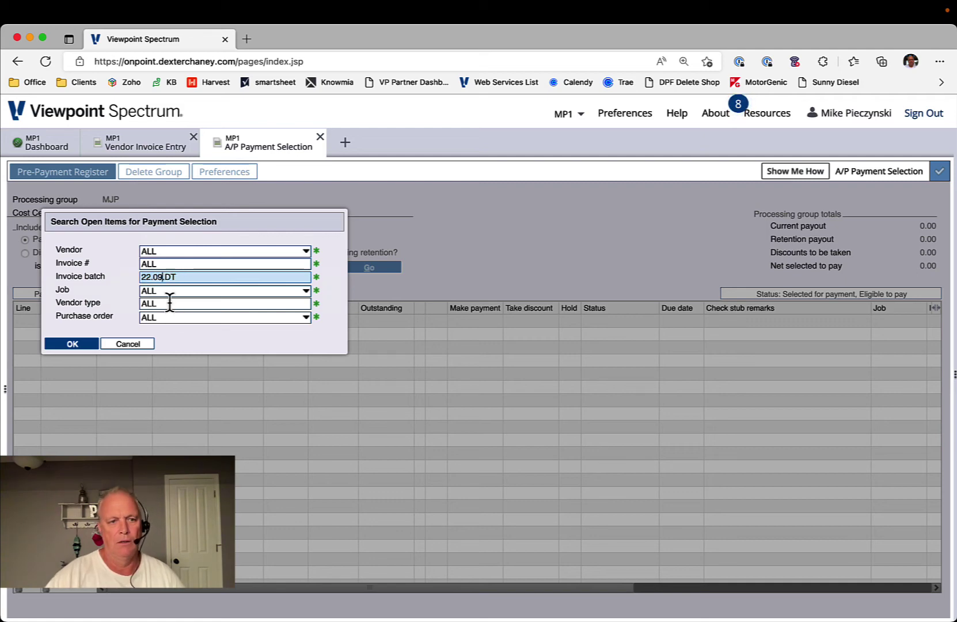
pyautogui.click(89, 344)
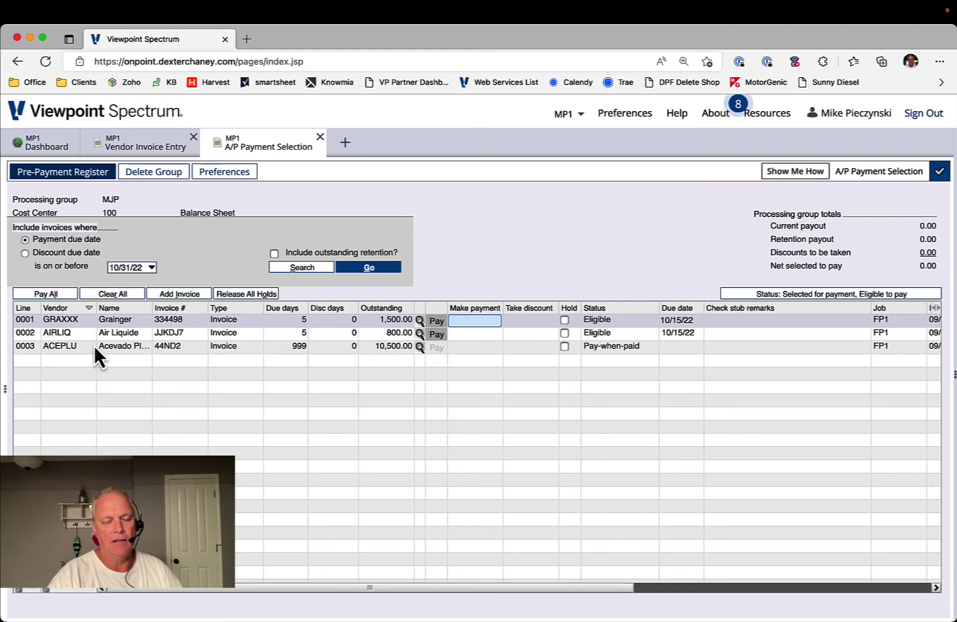
# Pay All and confirm, selecting the Grainger 1,500.00 and Air Liquide 800.00 invoices.
pyautogui.click(46, 295)
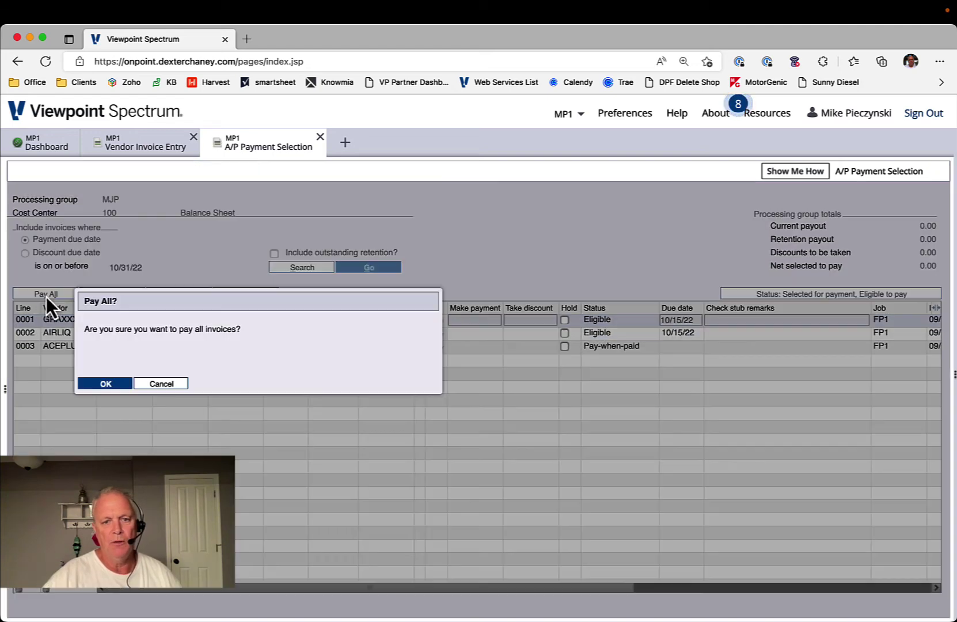
pyautogui.click(104, 384)
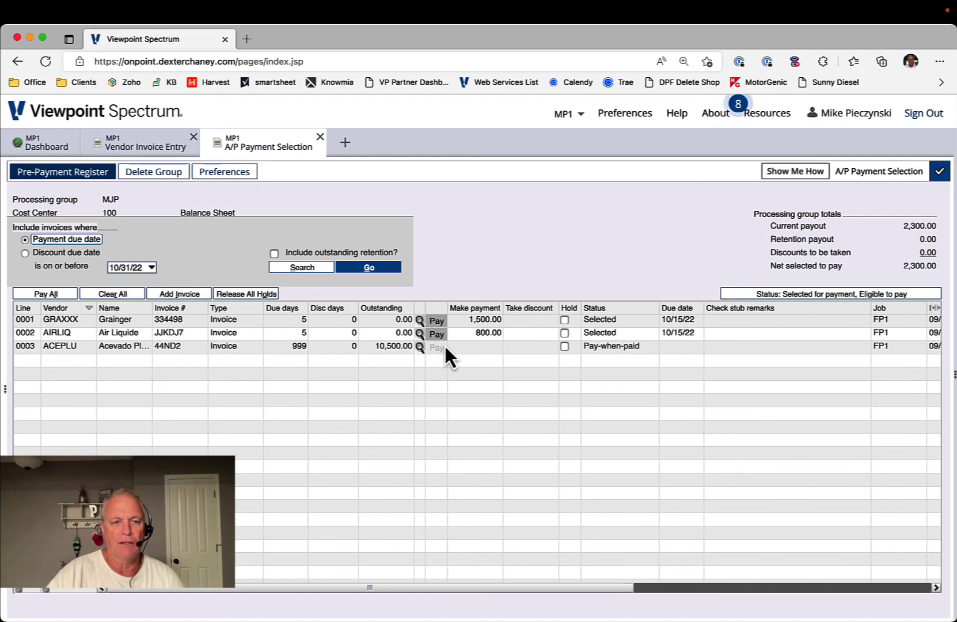
# Return to the PowerPoint presentation and advance to the final Resources slide.
pyautogui.press('super+Tab')
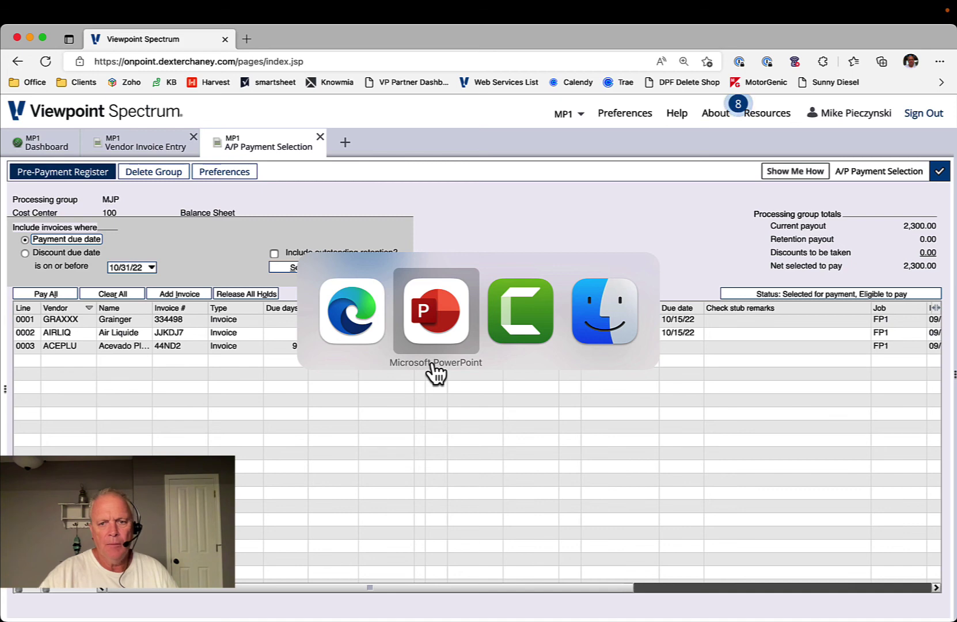
pyautogui.press('super+Tab')
pyautogui.press('super+Tab')
pyautogui.press('super+Tab')
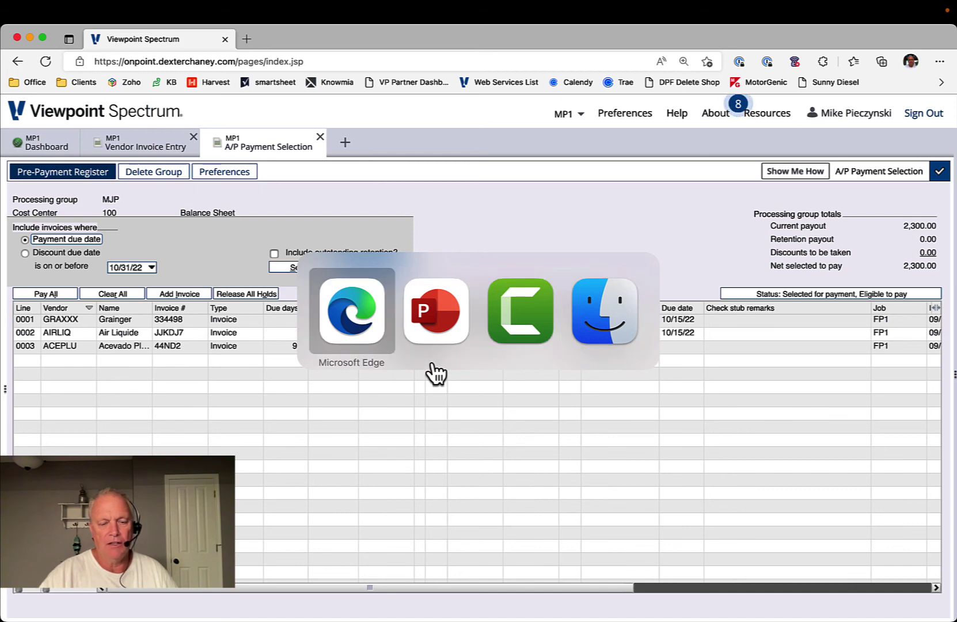
pyautogui.press('super+Tab')
pyautogui.press('super+Tab')
pyautogui.press('super+Tab')
pyautogui.press('super+Tab')
pyautogui.press('super+Tab')
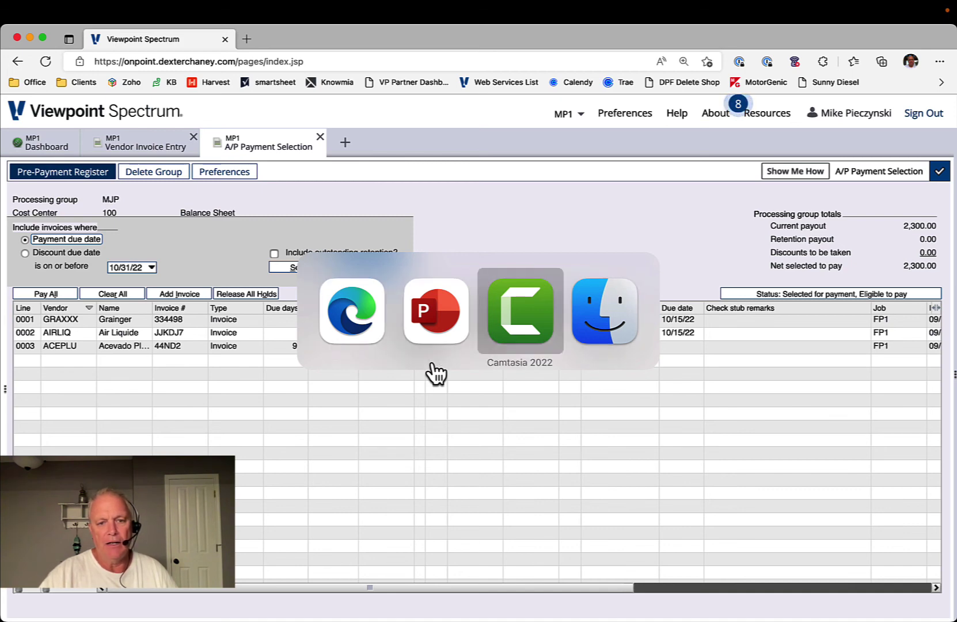
pyautogui.press('Right')
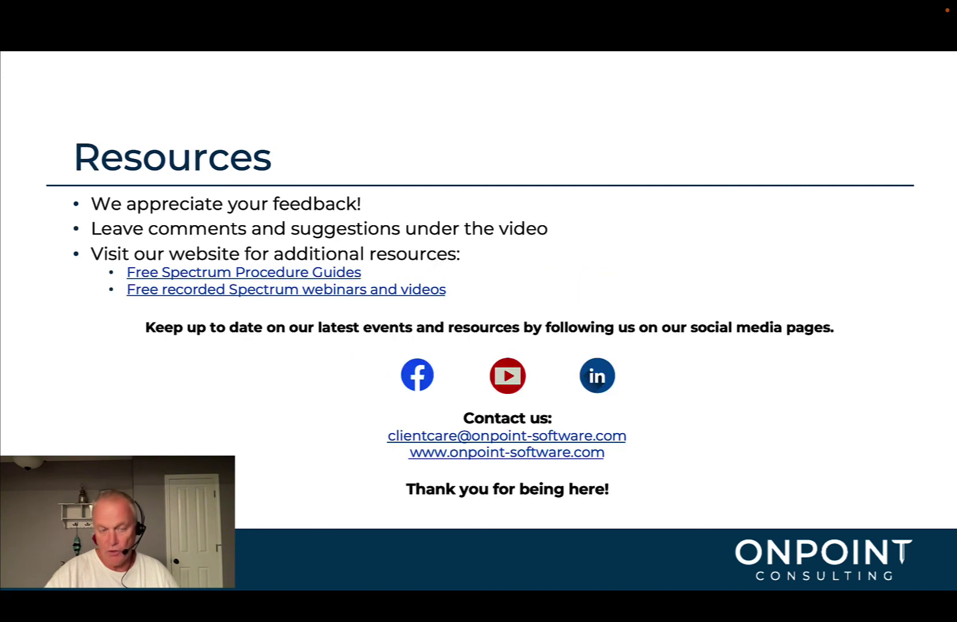